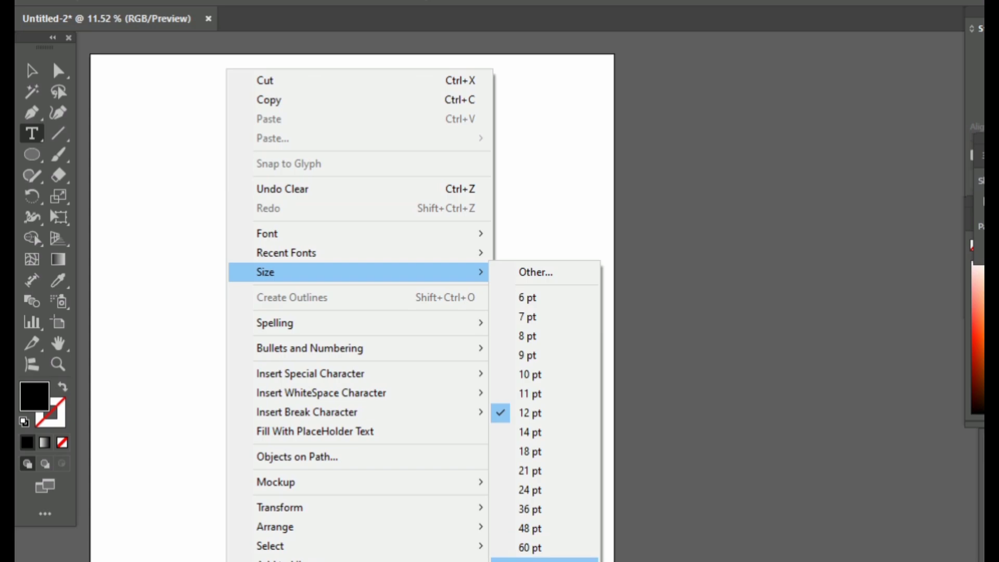
Choose a larger preset font size and add the text "monogen" to the artboard
click(501, 559)
text(mon)
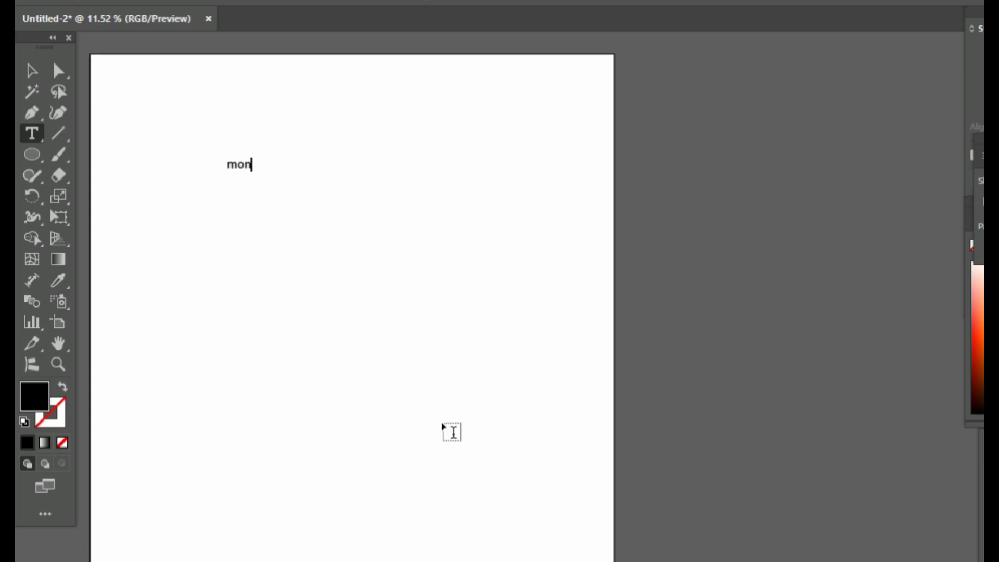
text(ogen)
Enlarge the "monogen" text and reposition it so it spans most of the artboard's width
click(32, 71)
drag(278, 171, 572, 231)
drag(463, 214, 395, 311)
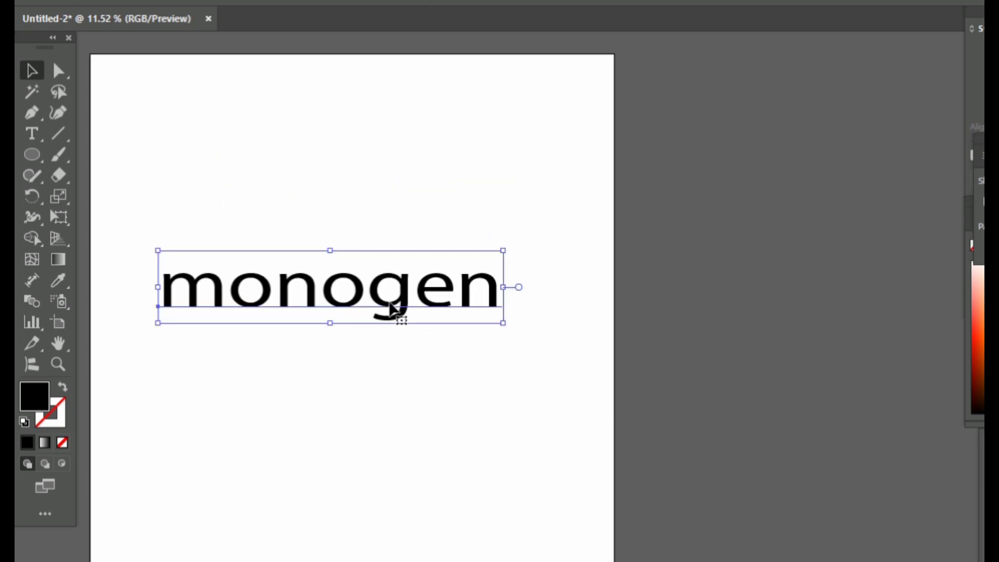
drag(502, 324, 599, 344)
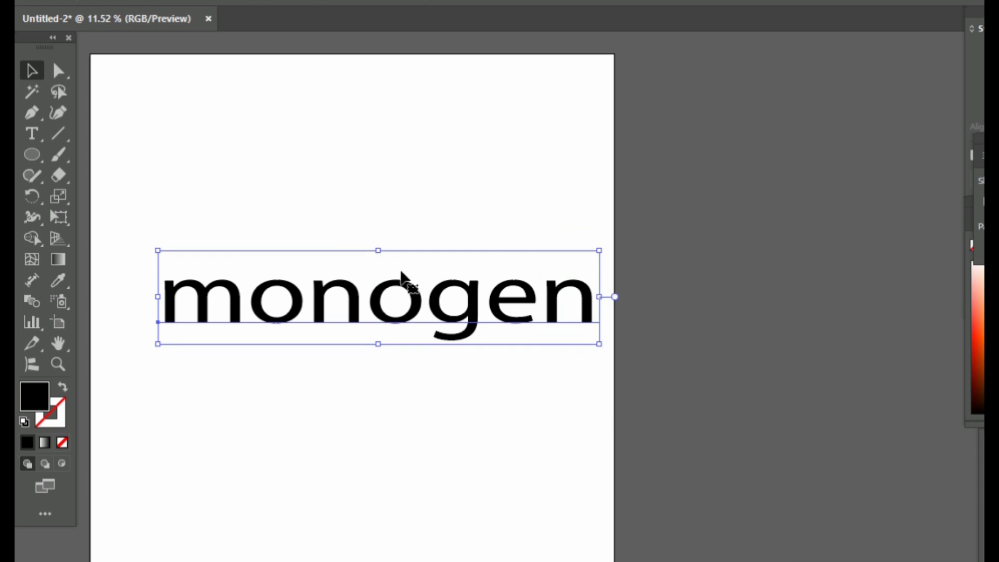
Expand the "monogen" text into vector outlines
click(169, 3)
click(242, 244)
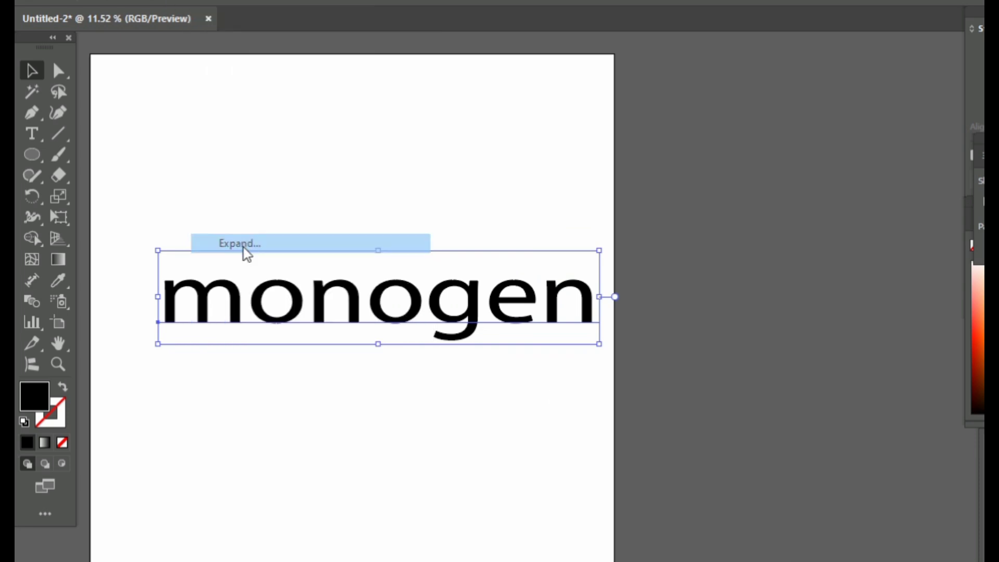
click(438, 385)
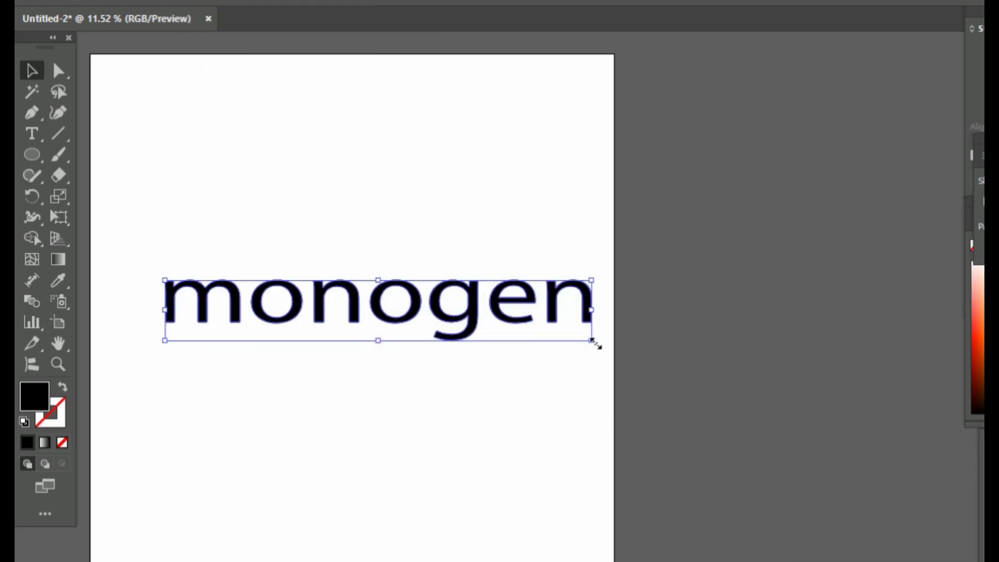
Shrink the outlined word slightly, shift it up toward the artboard's left edge, and ungroup its letters
mouse_move(597, 343)
mouse_down()
mouse_move(611, 365)
mouse_move(580, 339)
mouse_up()
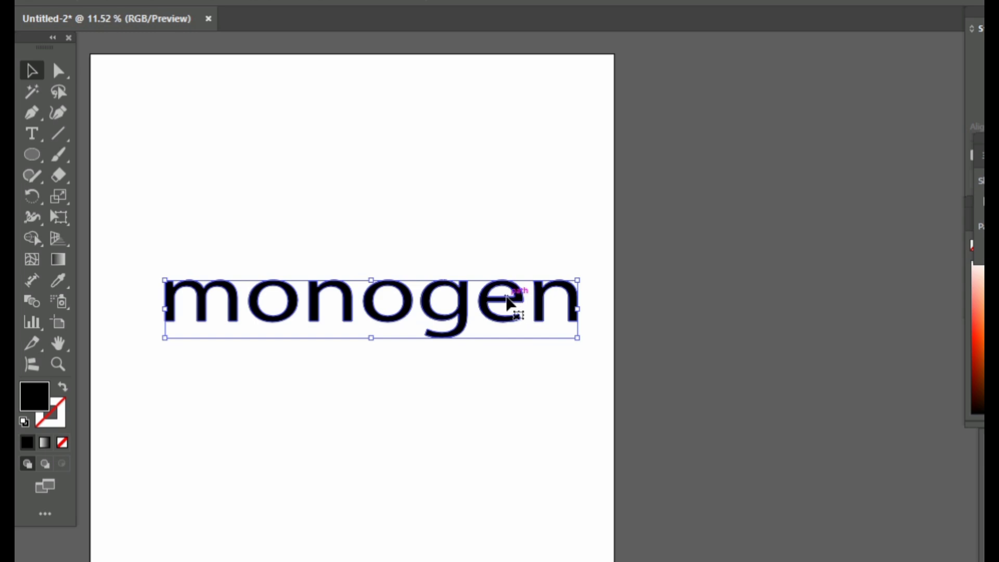
drag(513, 307, 472, 277)
right_click(472, 278)
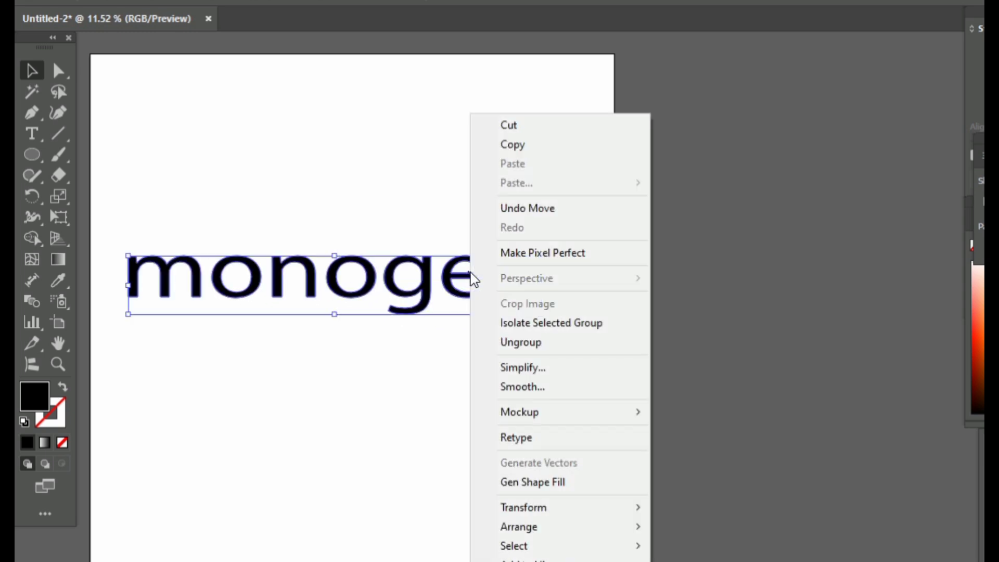
click(510, 341)
click(333, 366)
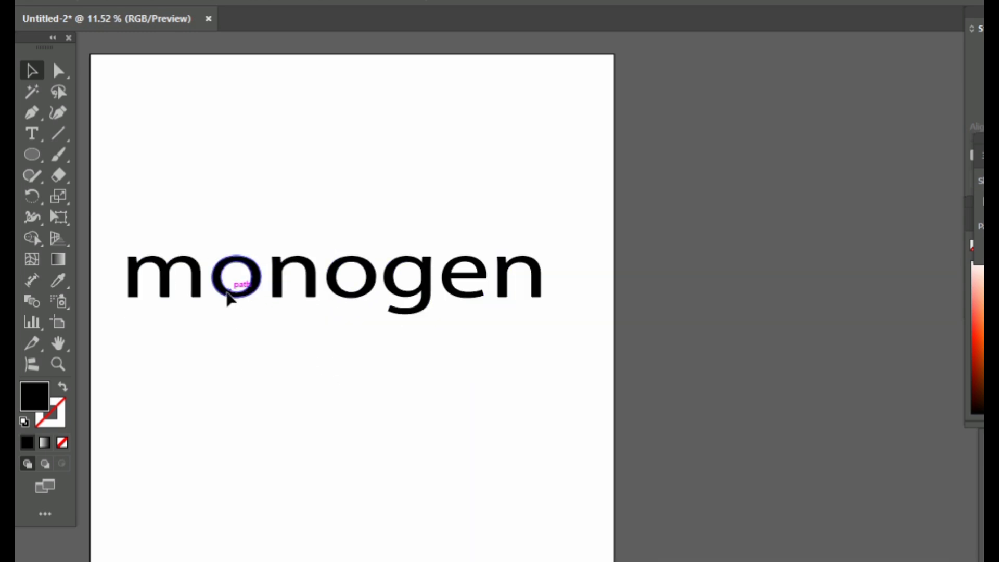
Move each letter after the m leftward so neighbouring letters overlap, tilting the e counter-clockwise
drag(229, 290, 210, 295)
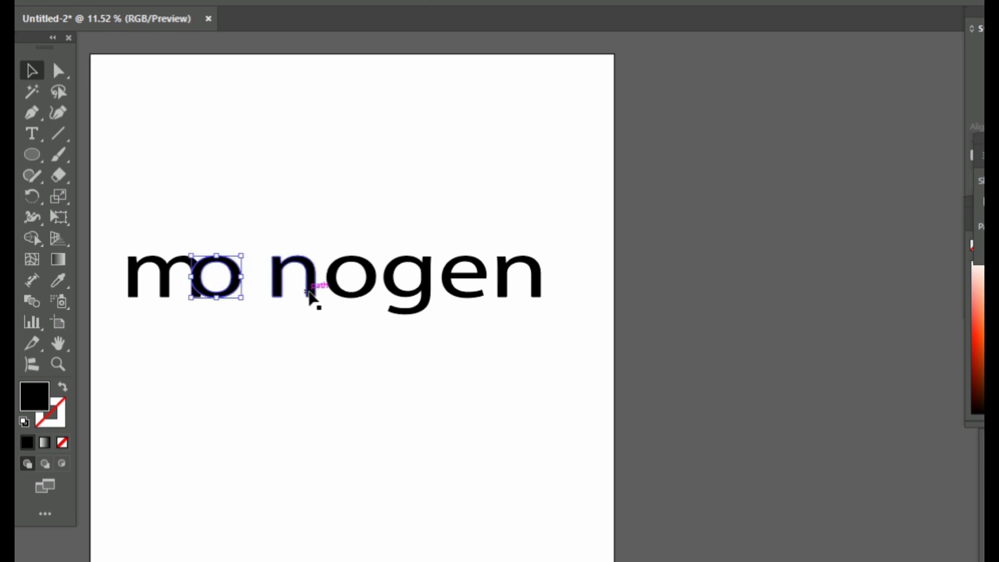
drag(309, 294, 270, 293)
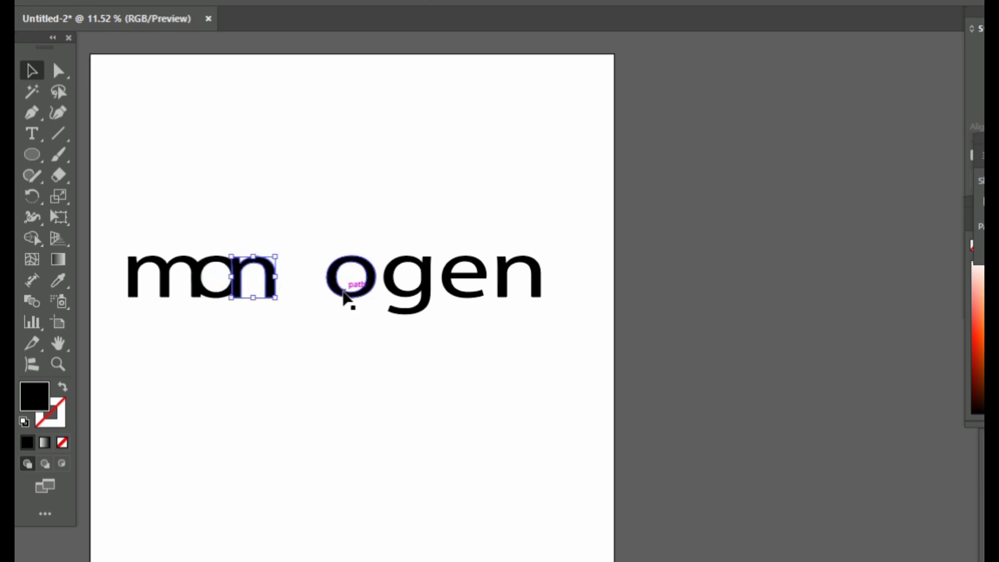
drag(344, 298, 305, 296)
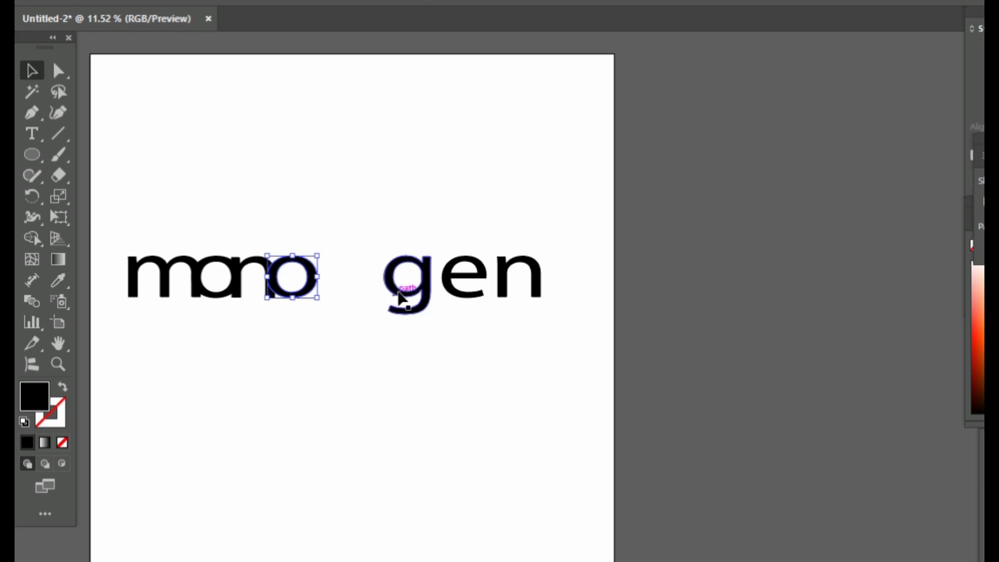
drag(397, 296, 326, 297)
drag(467, 294, 413, 296)
click(390, 326)
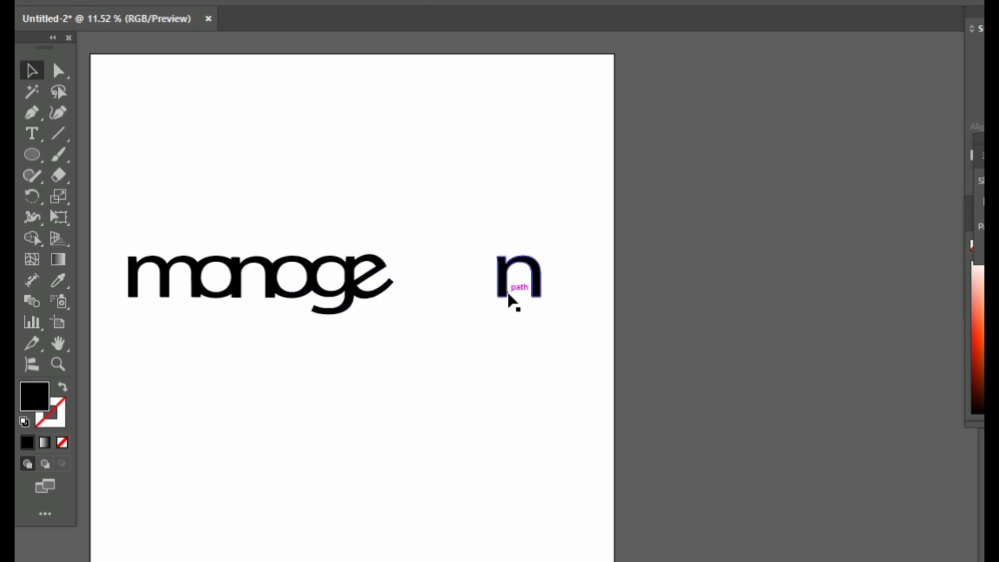
drag(509, 299, 396, 294)
Enlarge the whole overlapped word and offset its letter paths by 21 px with miter joins
drag(114, 228, 464, 398)
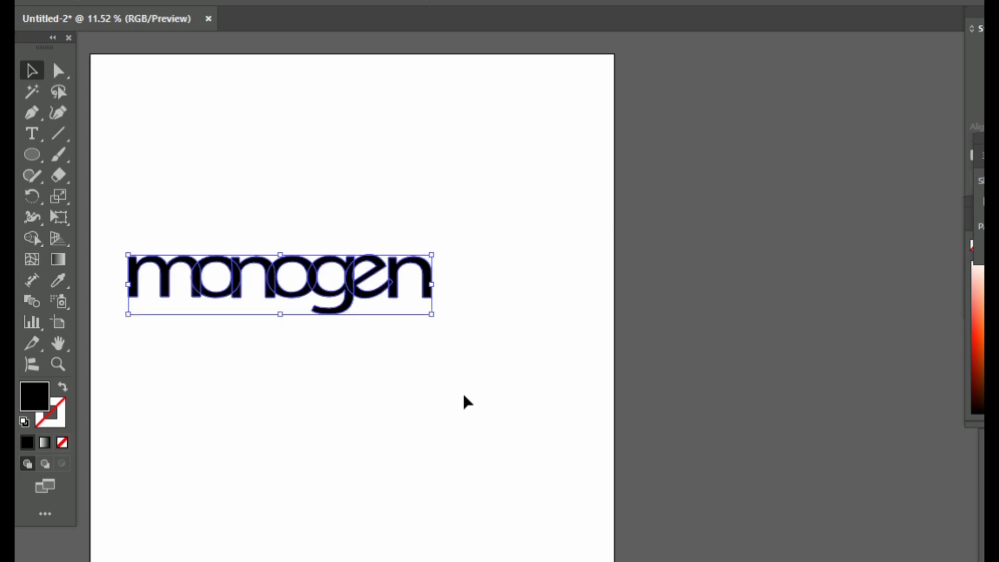
drag(433, 314, 571, 442)
right_click(189, 172)
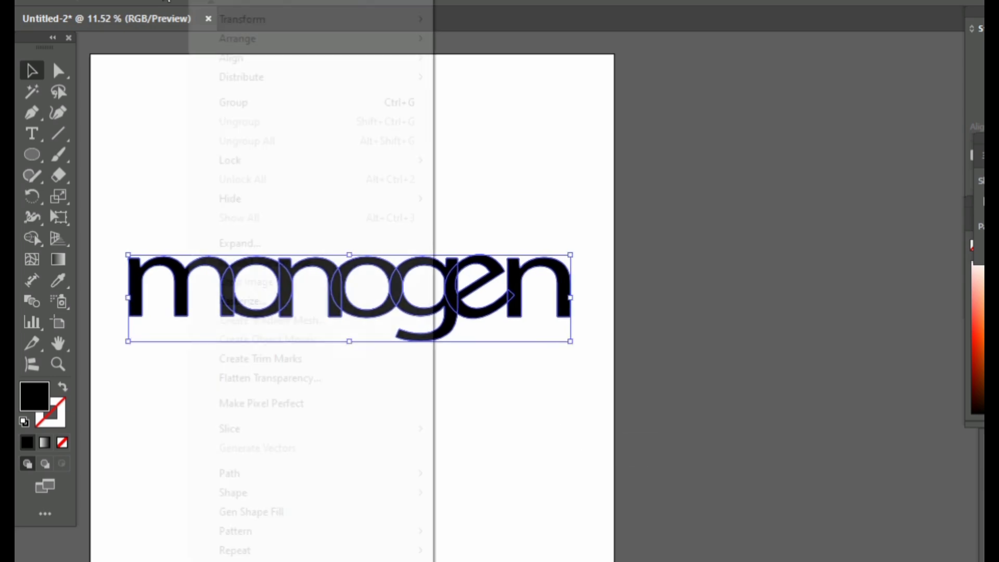
mouse_move(245, 479)
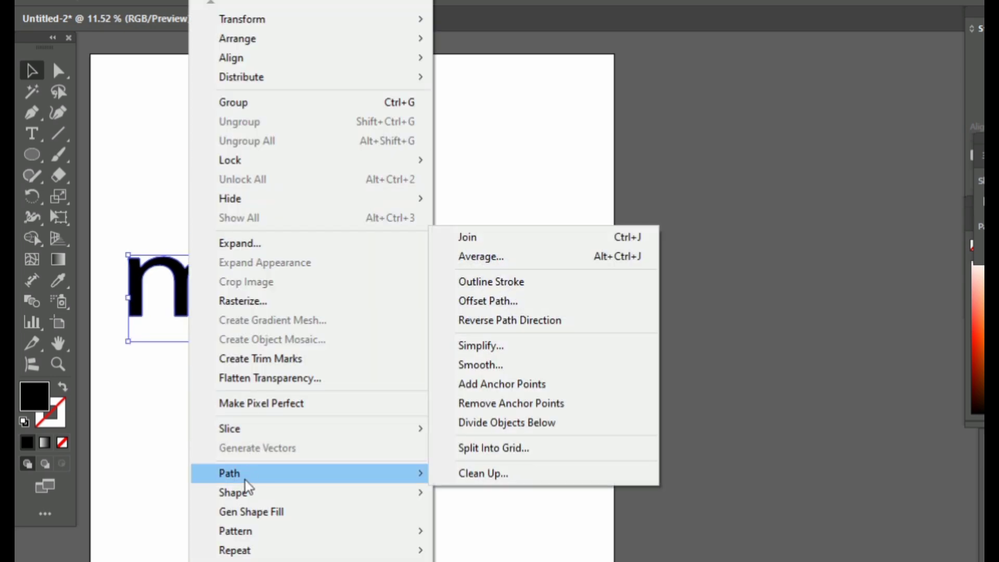
click(491, 301)
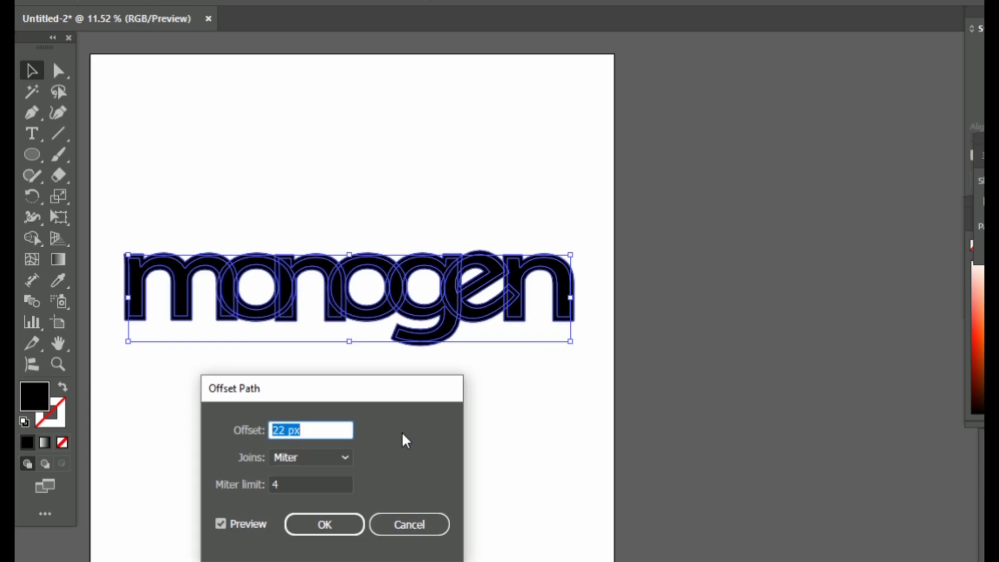
key(Down)
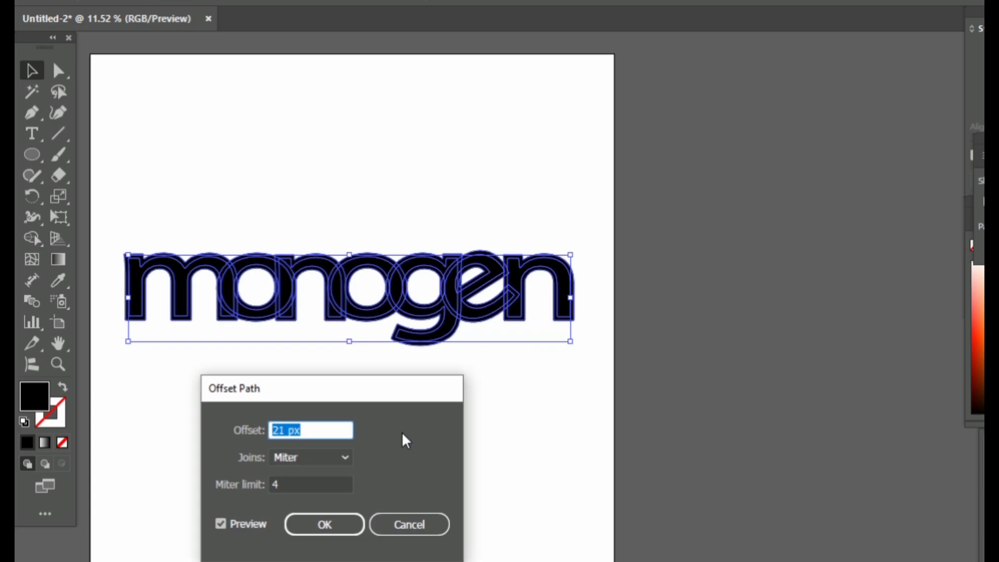
click(324, 526)
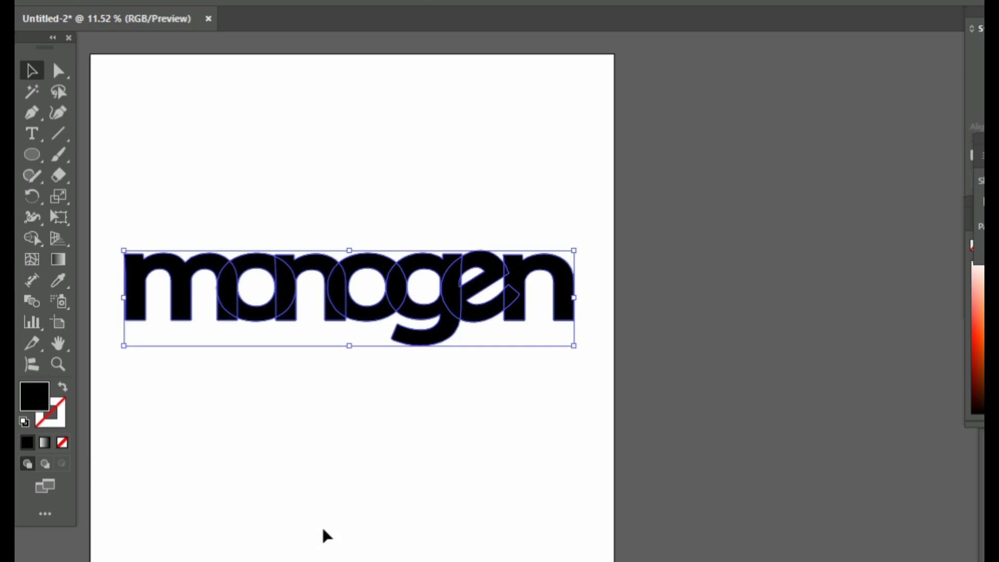
Select all letters with their offset paths and delete the offset border around the m using the Shape Builder tool
drag(123, 220, 572, 434)
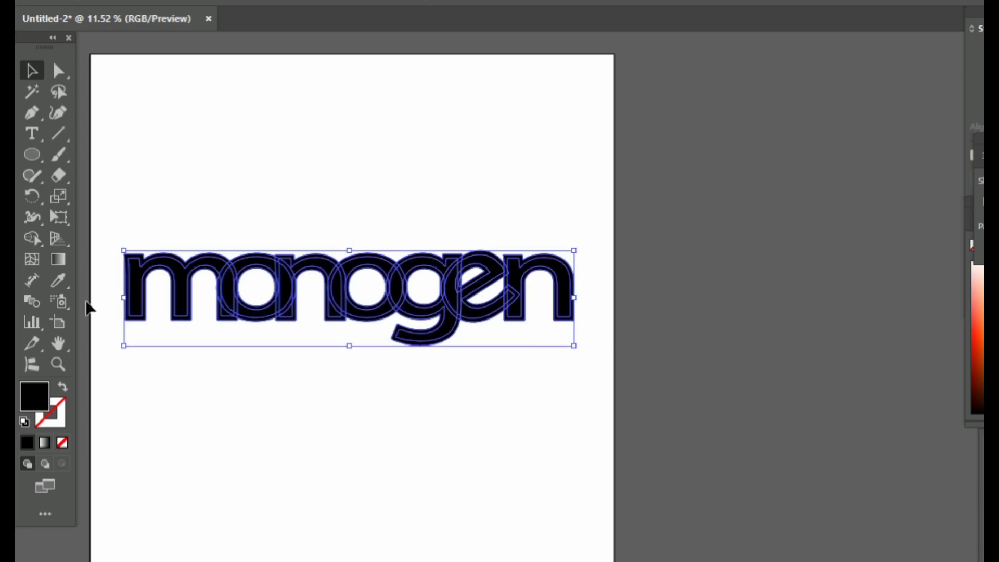
click(32, 238)
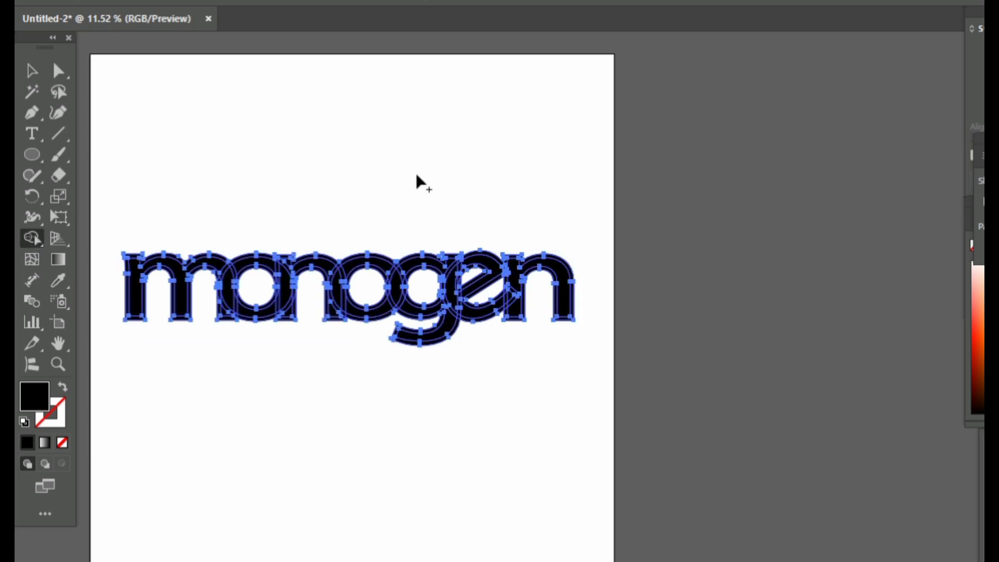
key(ctrl+equal)
key(ctrl+equal)
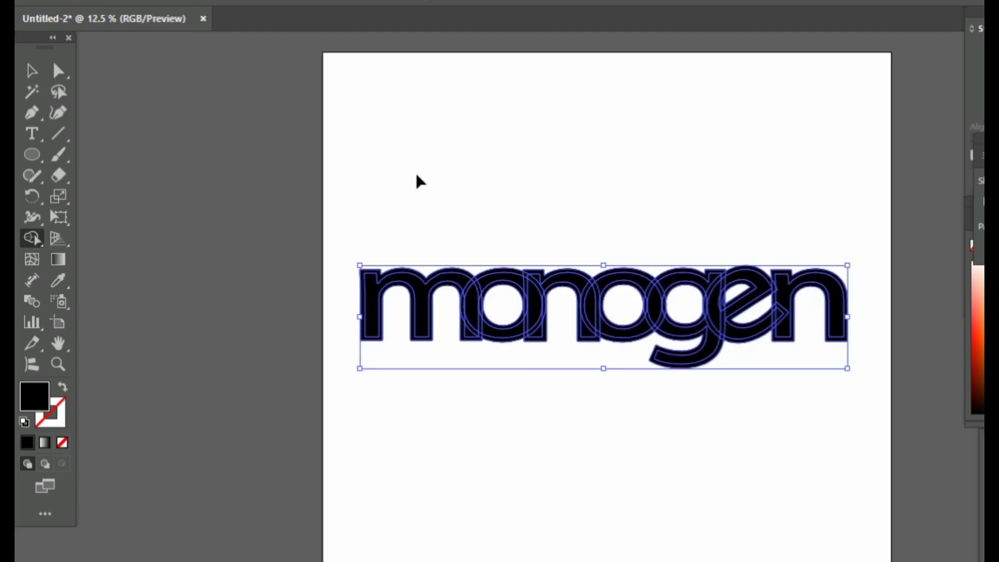
key(ctrl+equal)
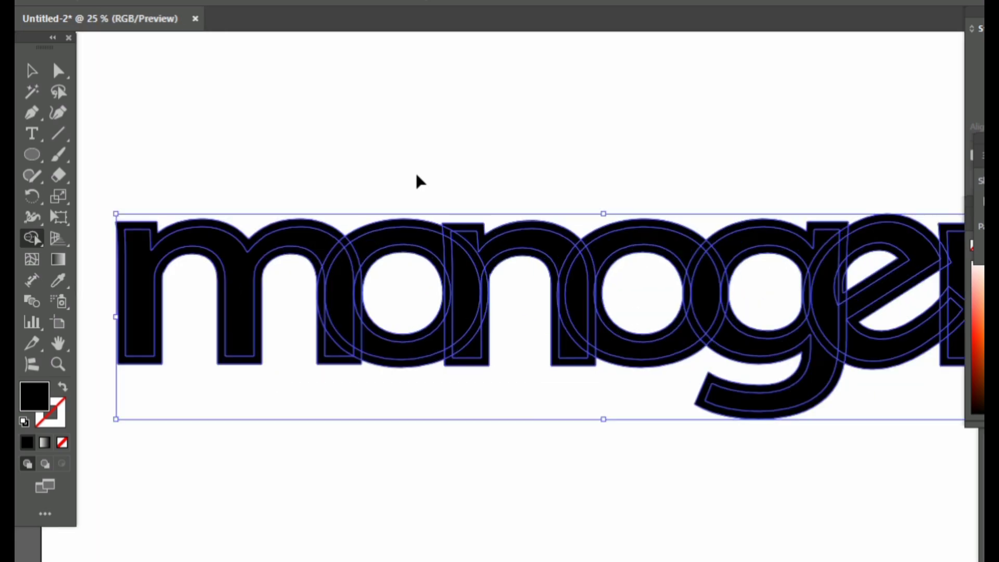
click(146, 363)
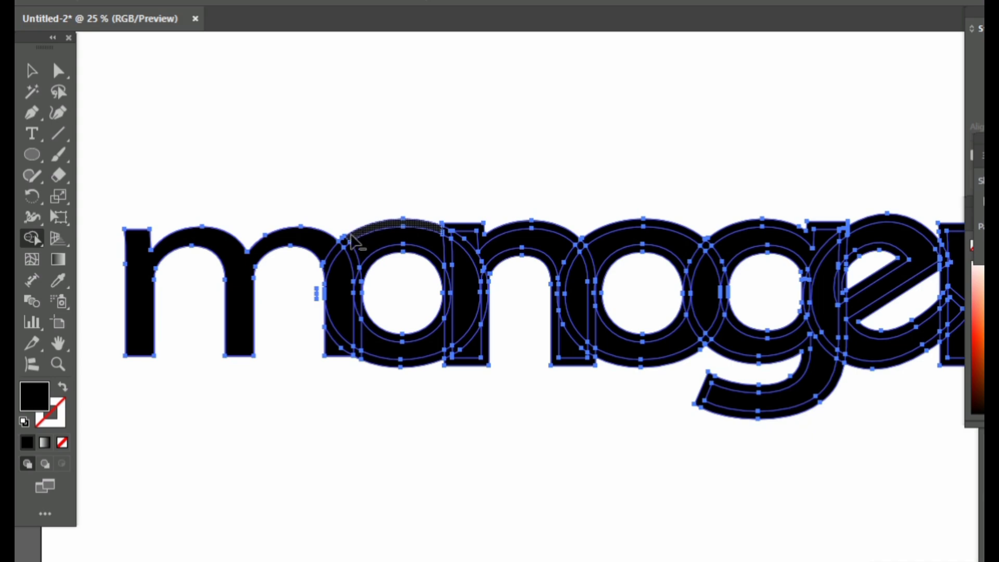
Delete the offset pieces outside and inside the first o, leaving a gap between it and the m
alt+click(332, 263)
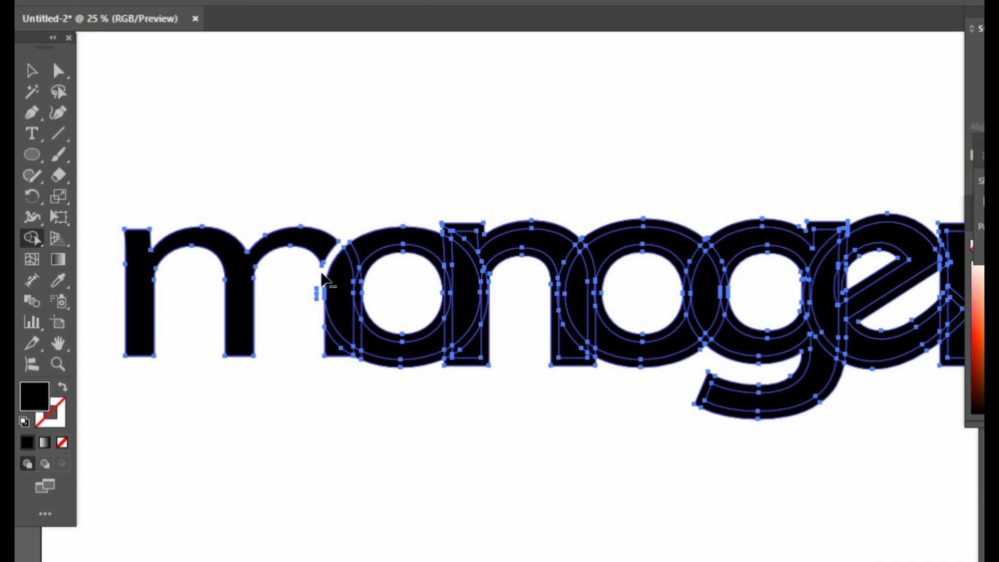
alt+click(345, 347)
alt+click(368, 358)
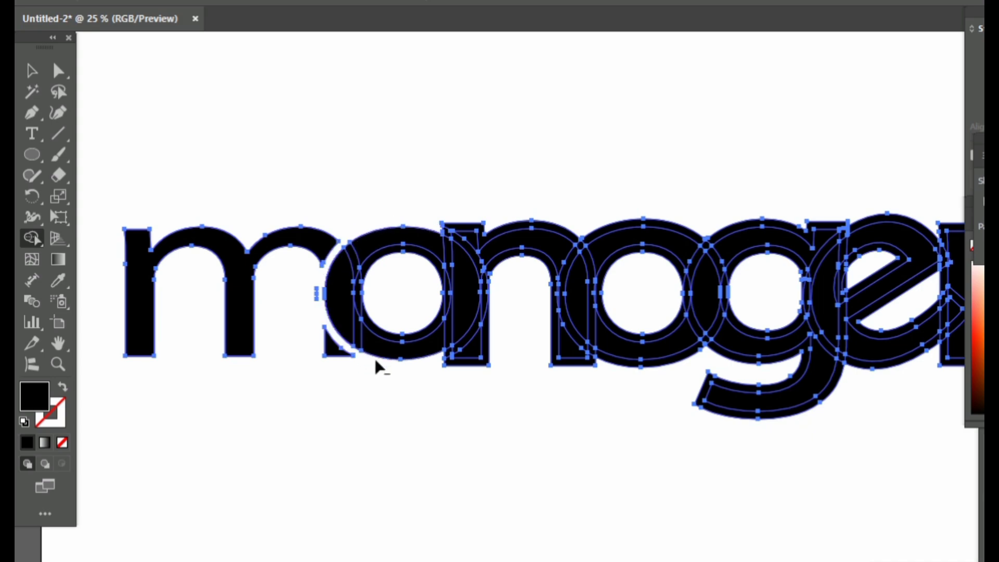
alt+click(388, 340)
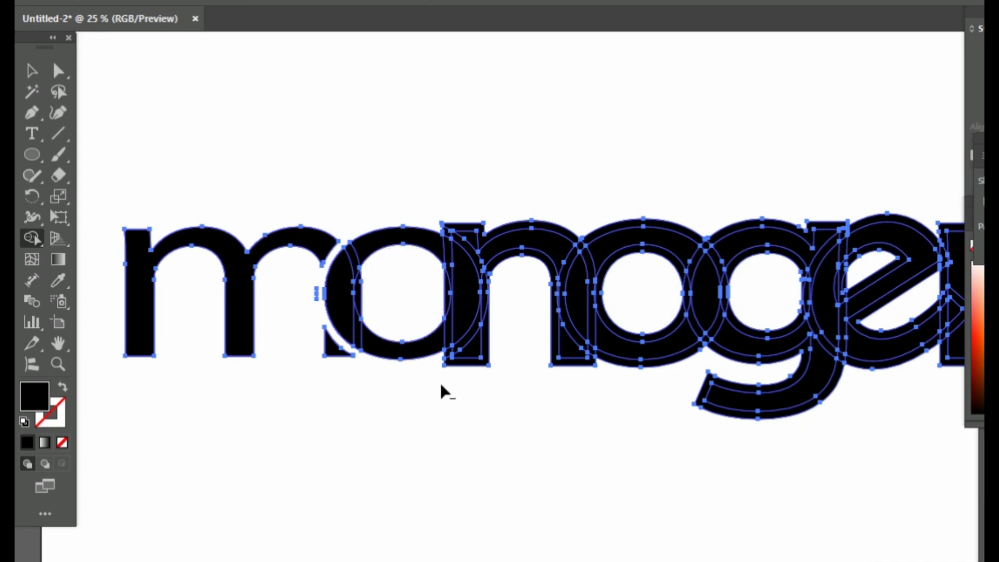
Delete the offset pieces around the first n and along the second o's outer edge, cutting gaps between the overlapping letters
alt+click(450, 364)
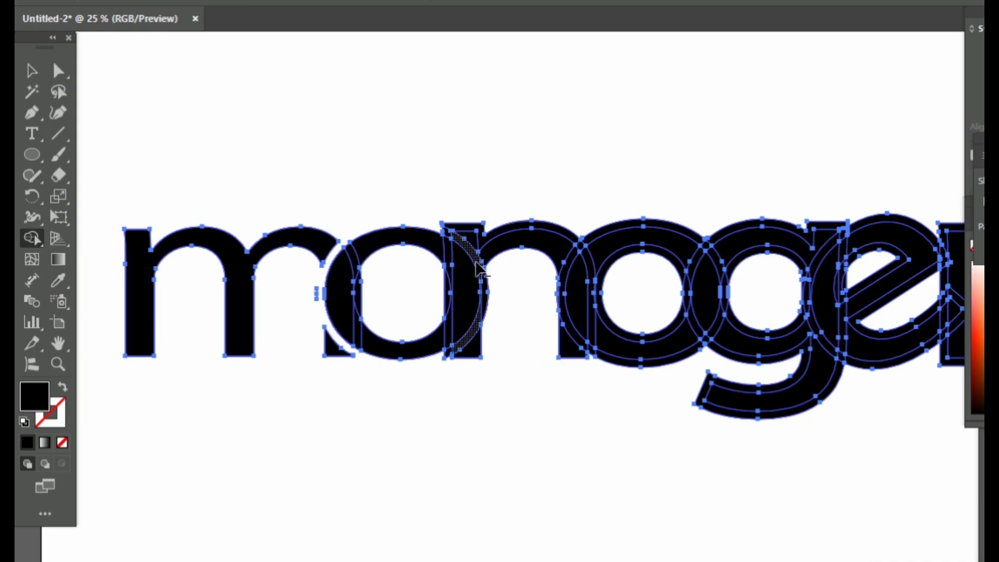
alt+click(483, 301)
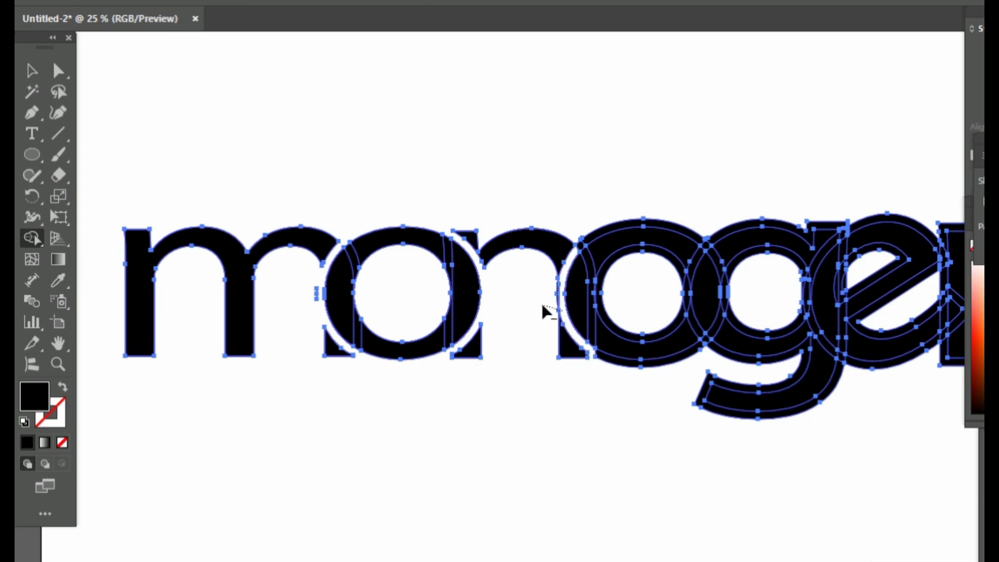
alt+click(588, 241)
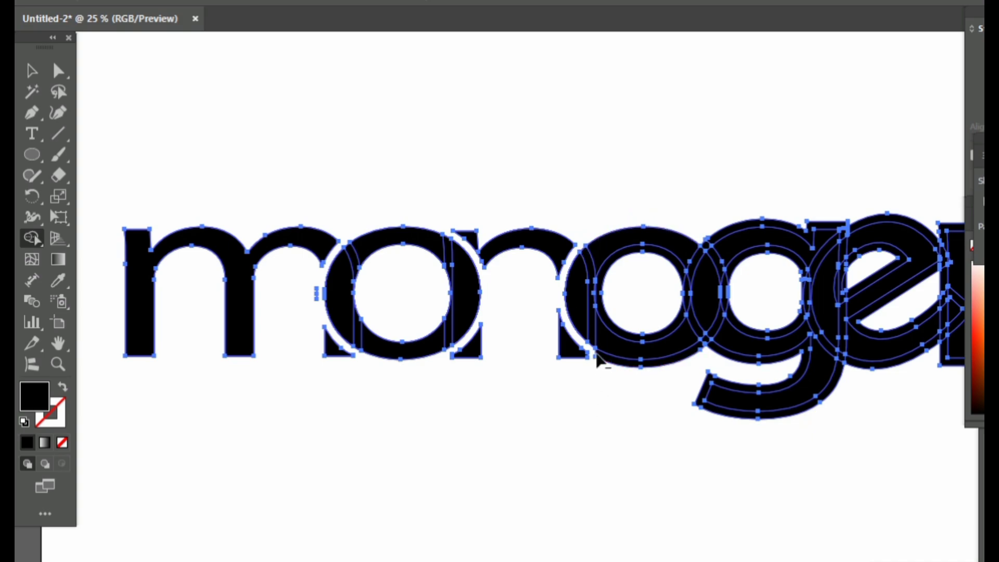
alt+click(617, 364)
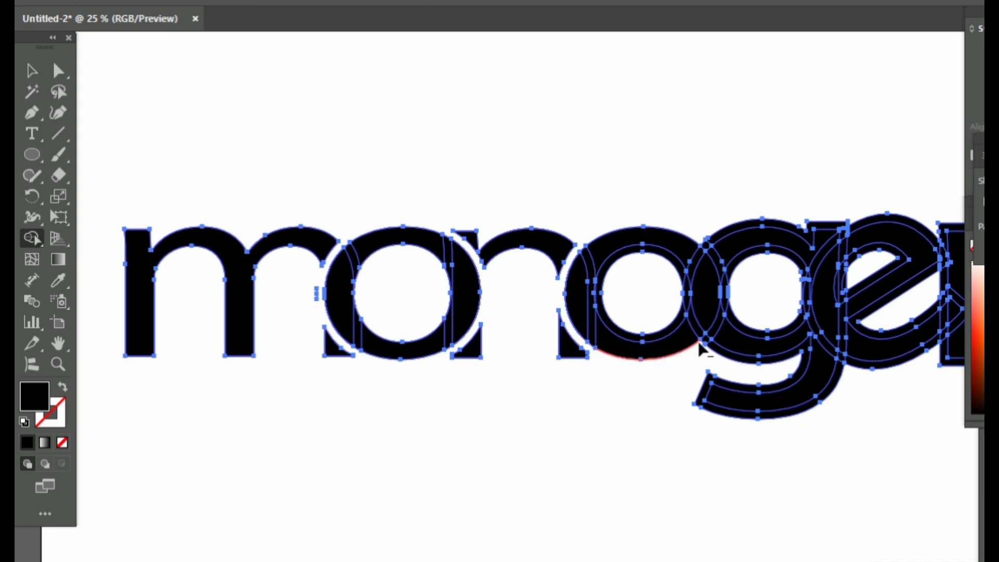
Delete the offset pieces inside the second o and around the g, leaving a gap between the two letters
click(682, 311)
drag(695, 327, 717, 348)
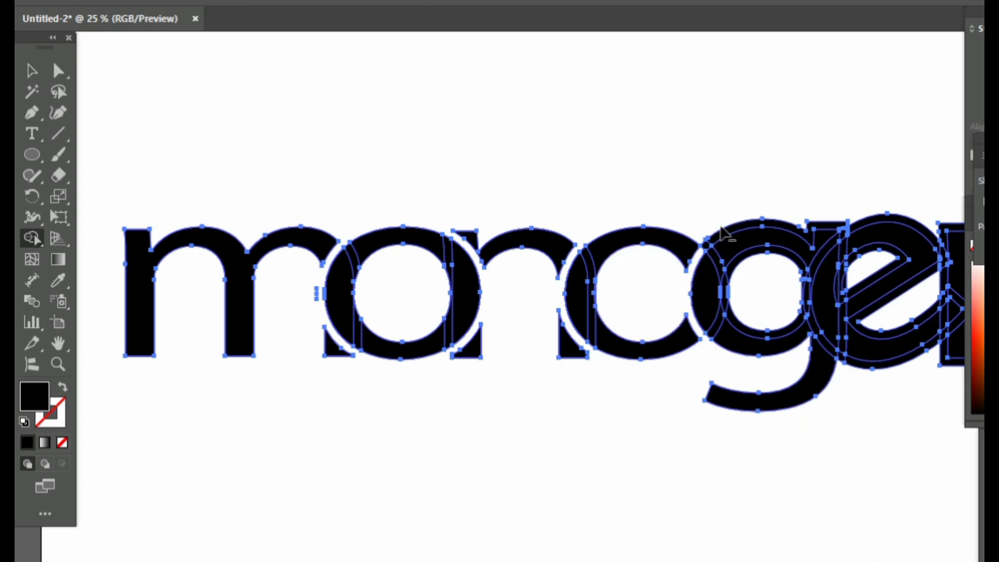
click(712, 244)
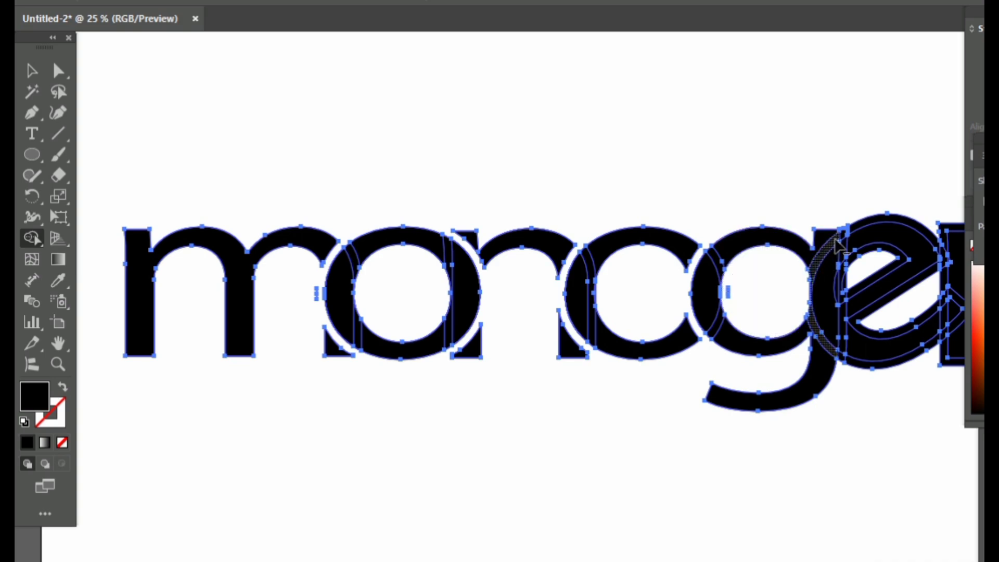
Undo the excess removal from the e and delete only the offset strip separating it from the g
drag(838, 245, 864, 237)
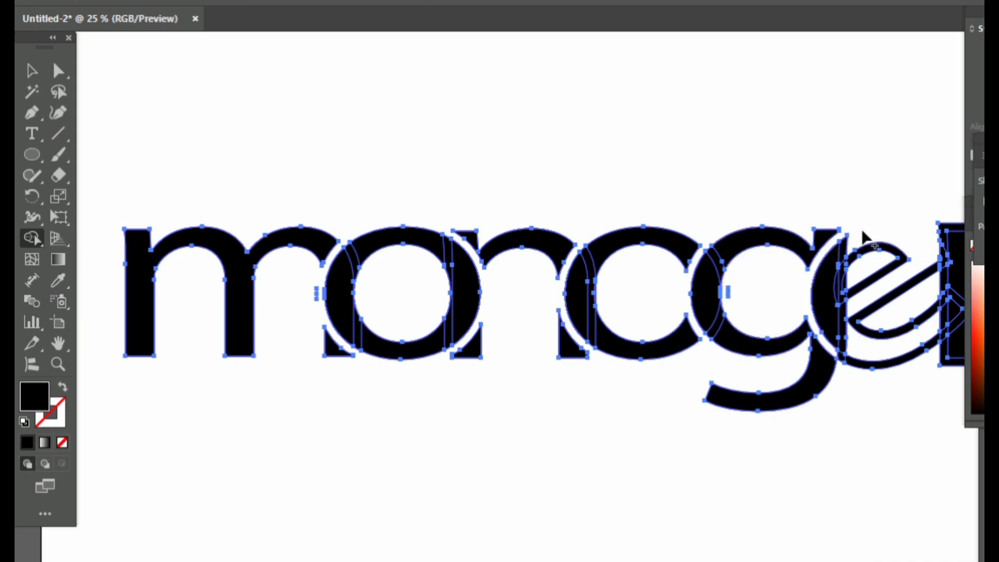
key(ctrl+z)
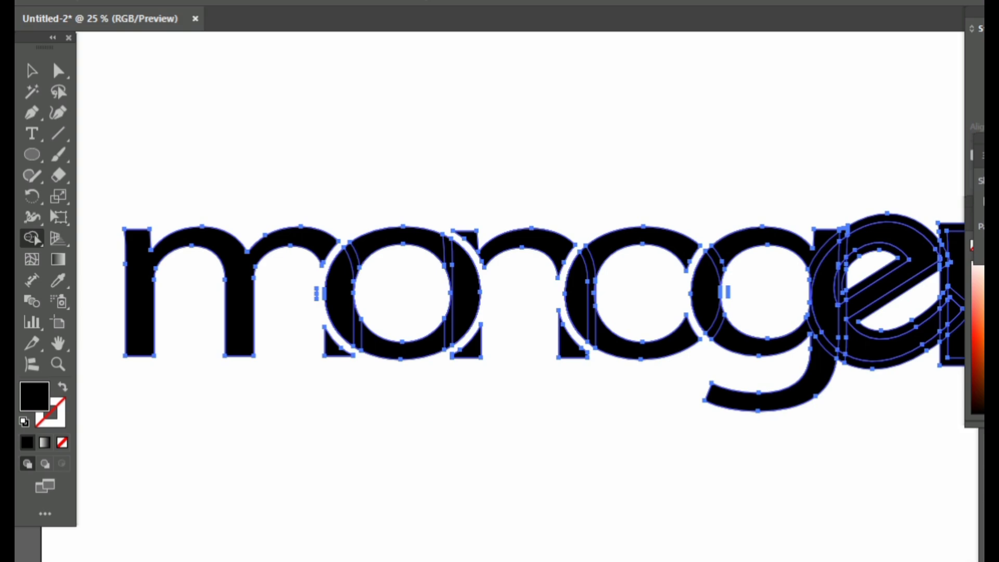
scroll(591, 312, right, 5)
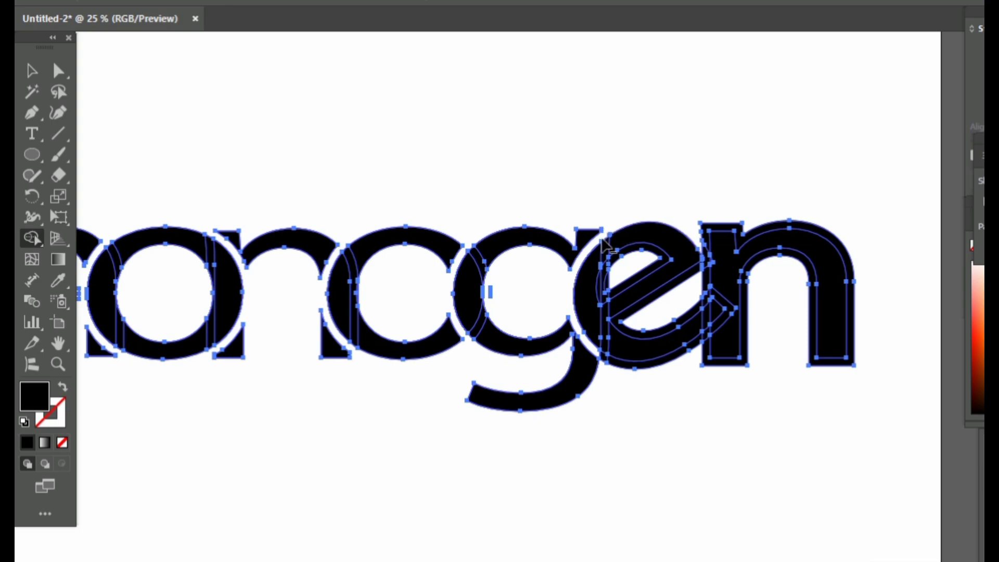
Delete the offset pieces along the e's lower outer edge and inside the e with the Shape Builder tool
drag(621, 368, 605, 358)
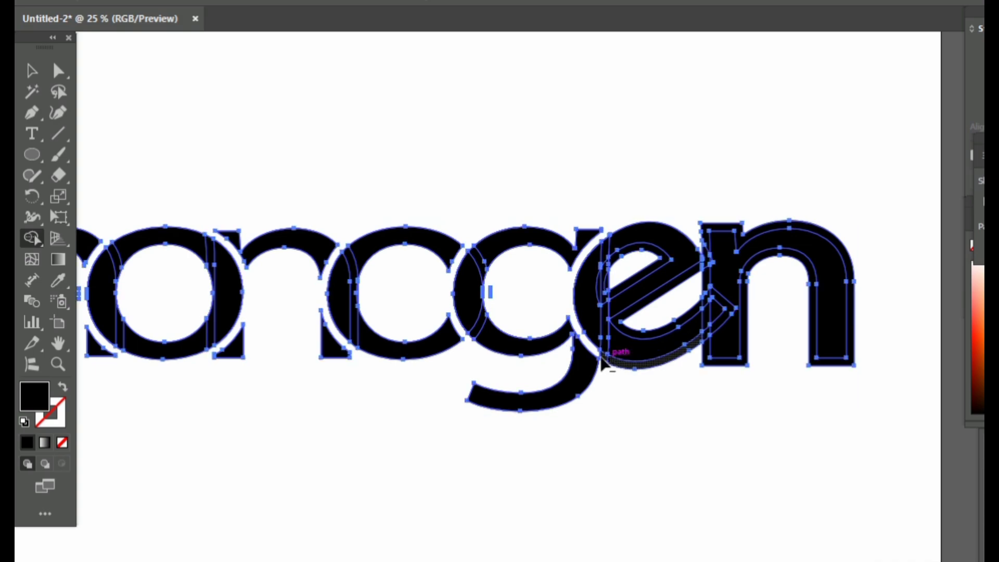
alt+click(600, 358)
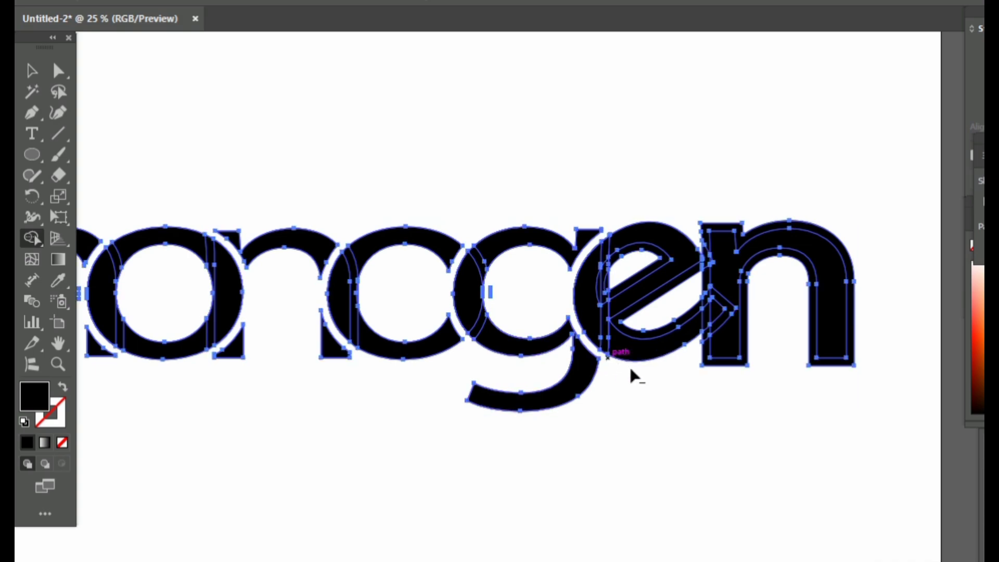
alt+click(705, 336)
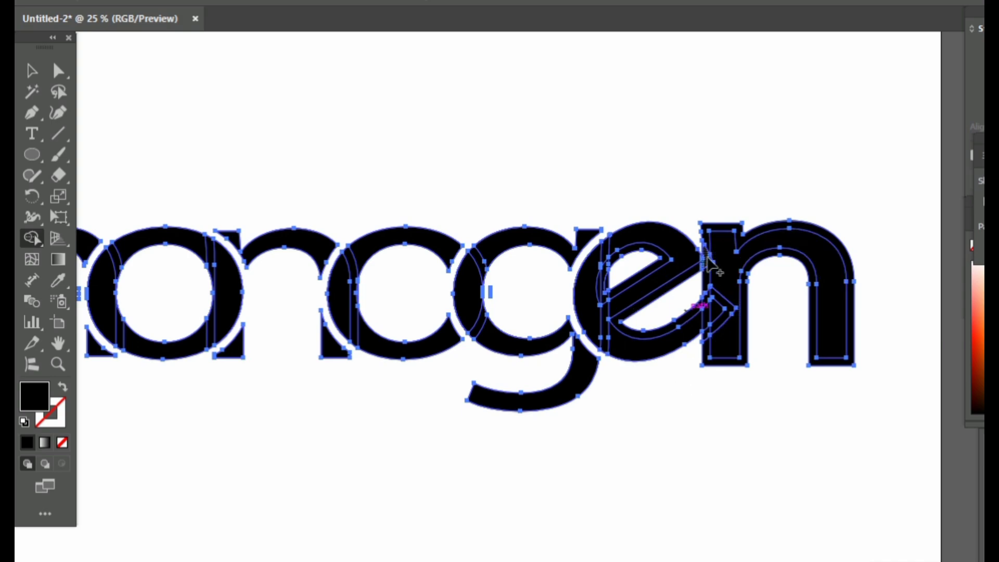
click(700, 274)
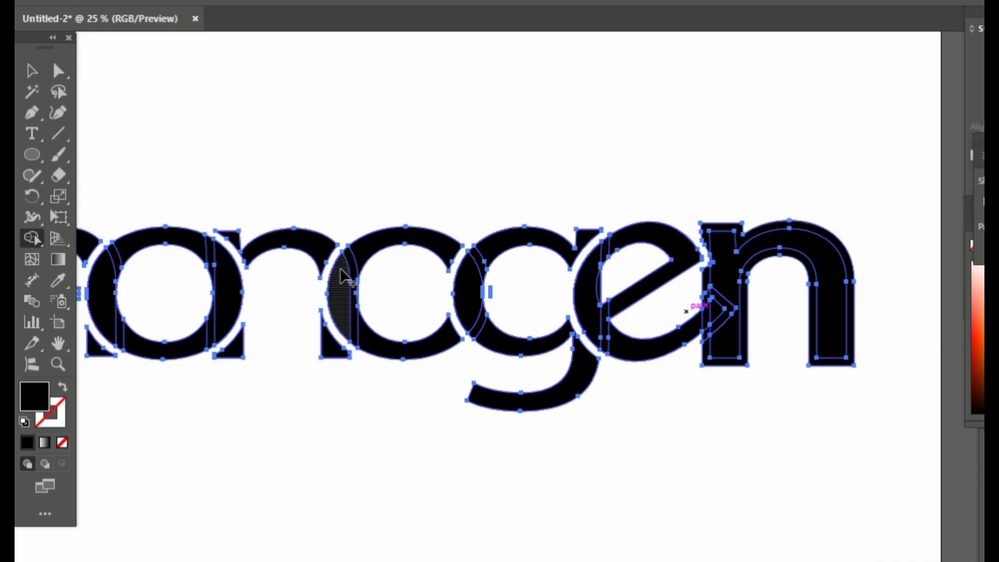
Delete the offset outline around the last n and the strip around the e's tail, leaving a gap between the two letters, and deselect the wordmark
key(ctrl+minus)
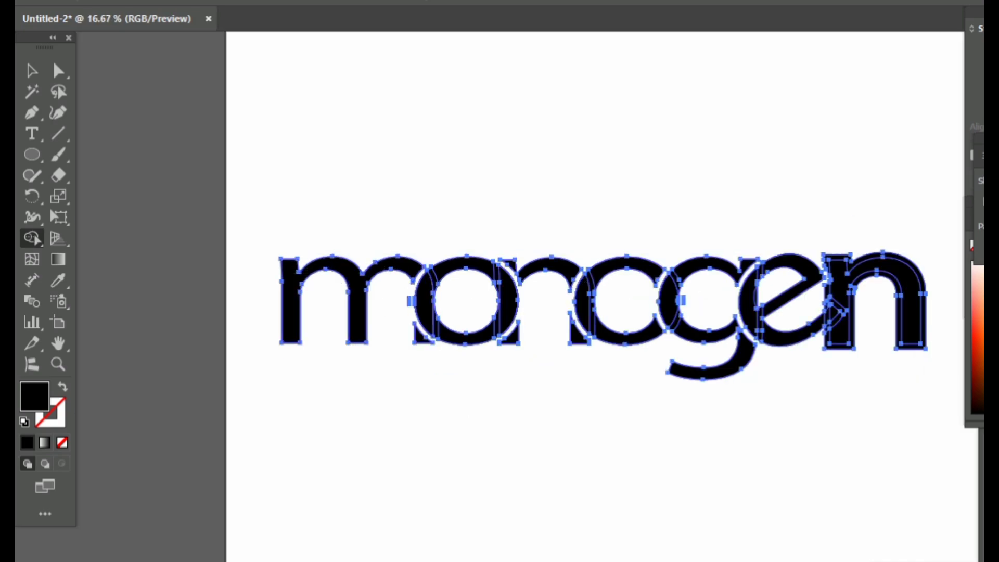
scroll(340, 268, right, 4)
scroll(341, 268, left, 1)
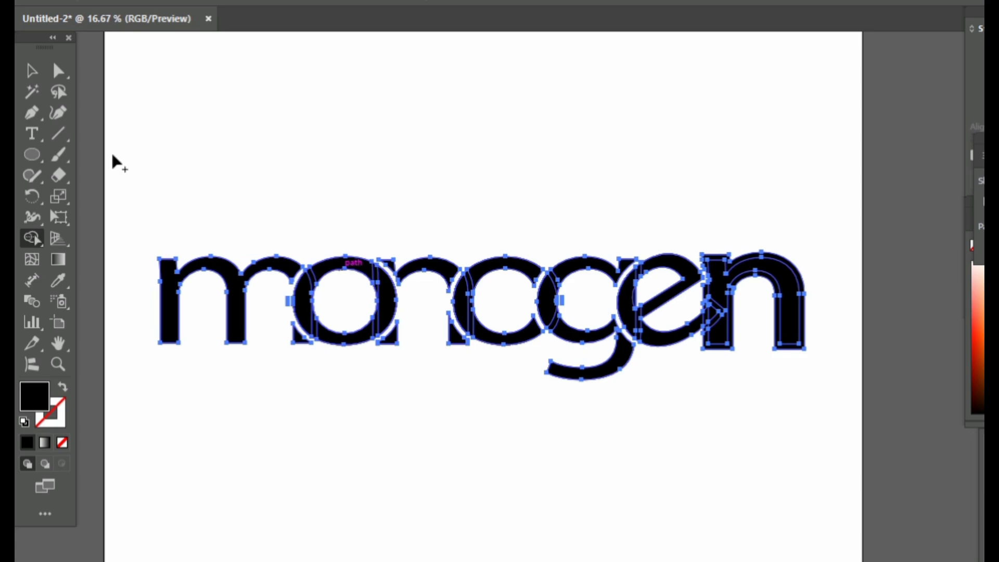
key(v)
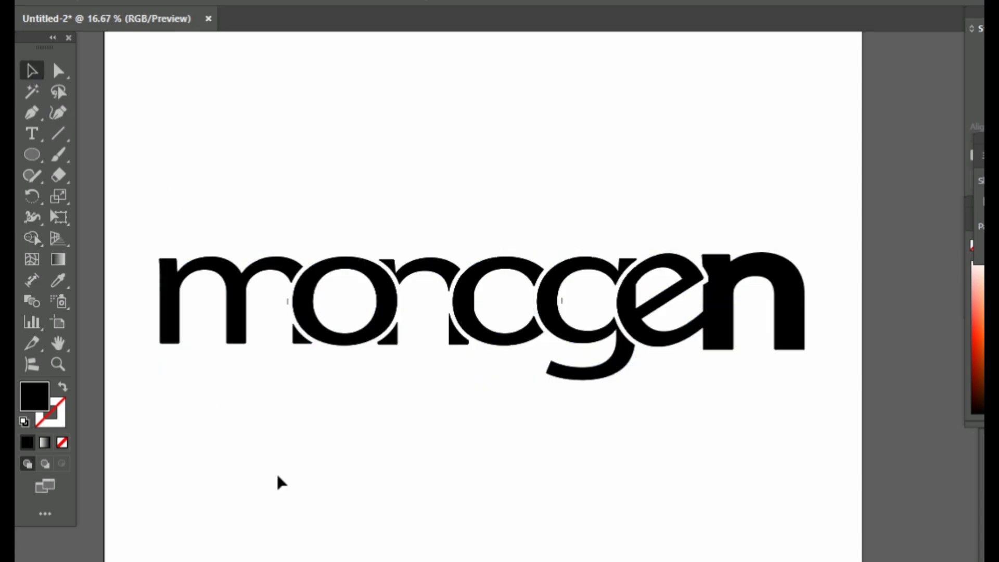
key(ctrl+a)
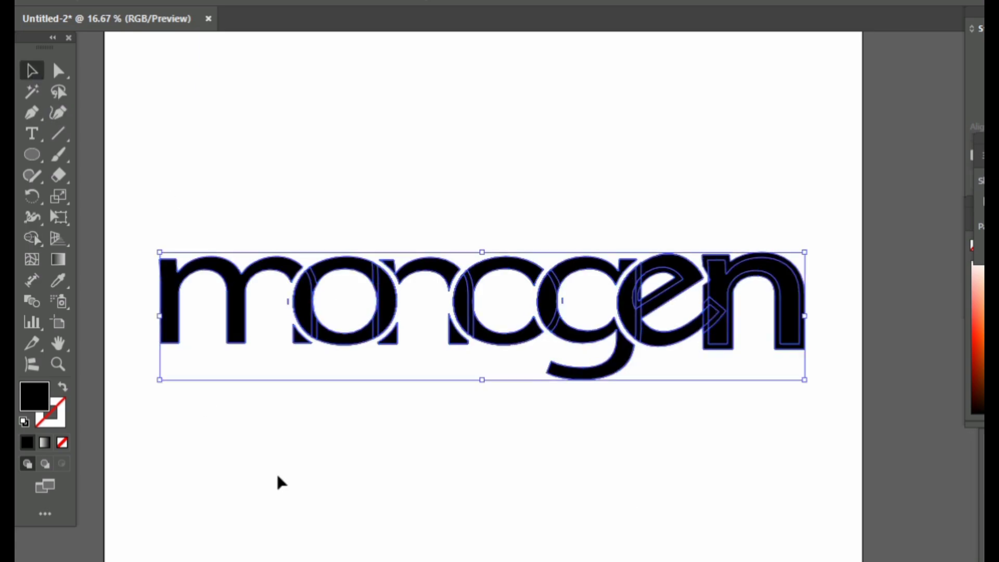
click(29, 238)
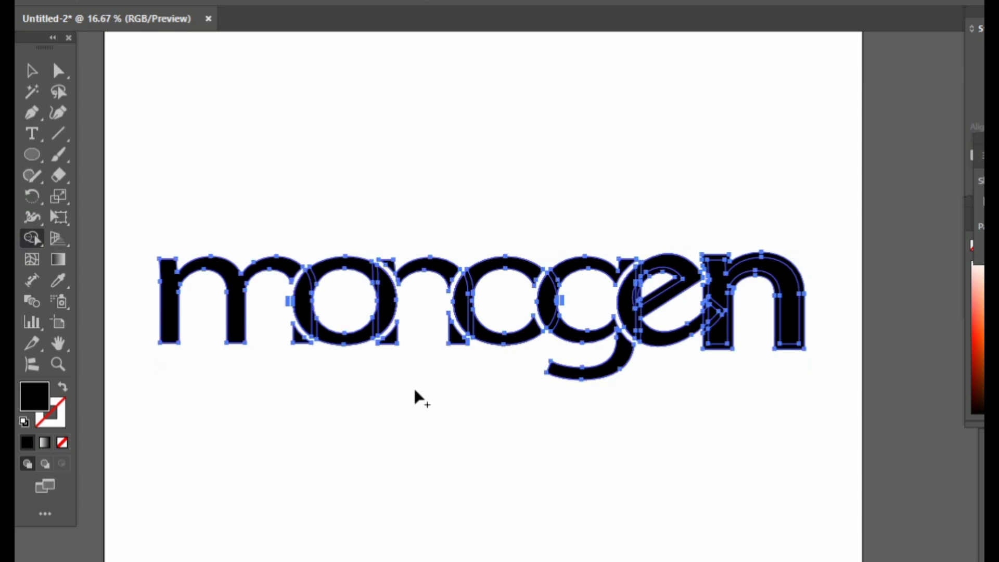
alt+click(734, 343)
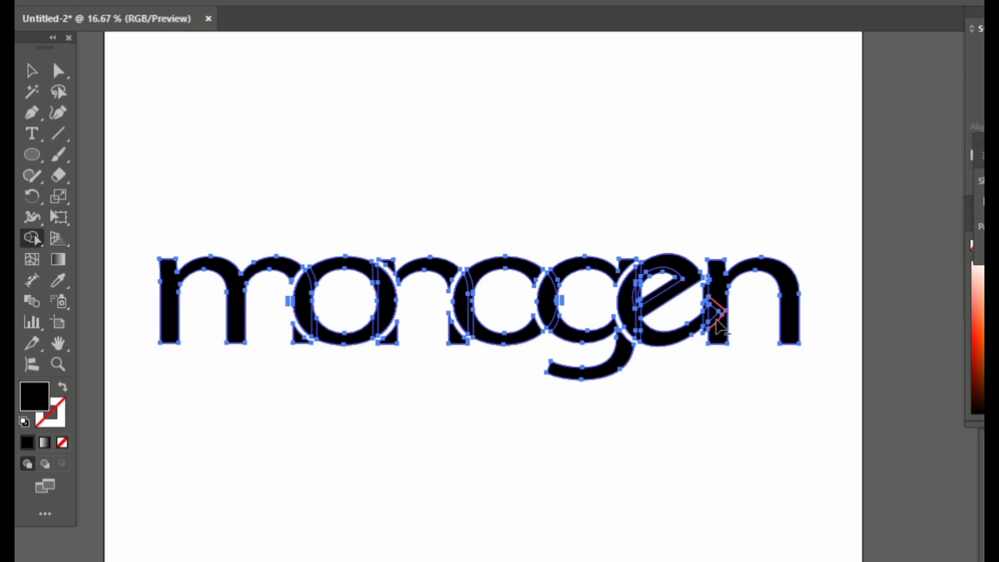
alt+click(713, 320)
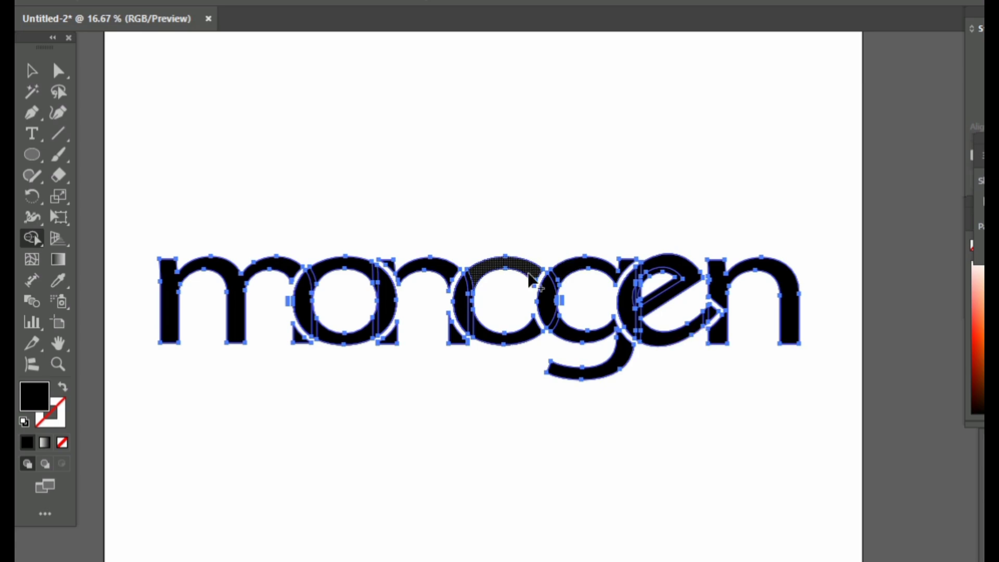
click(31, 69)
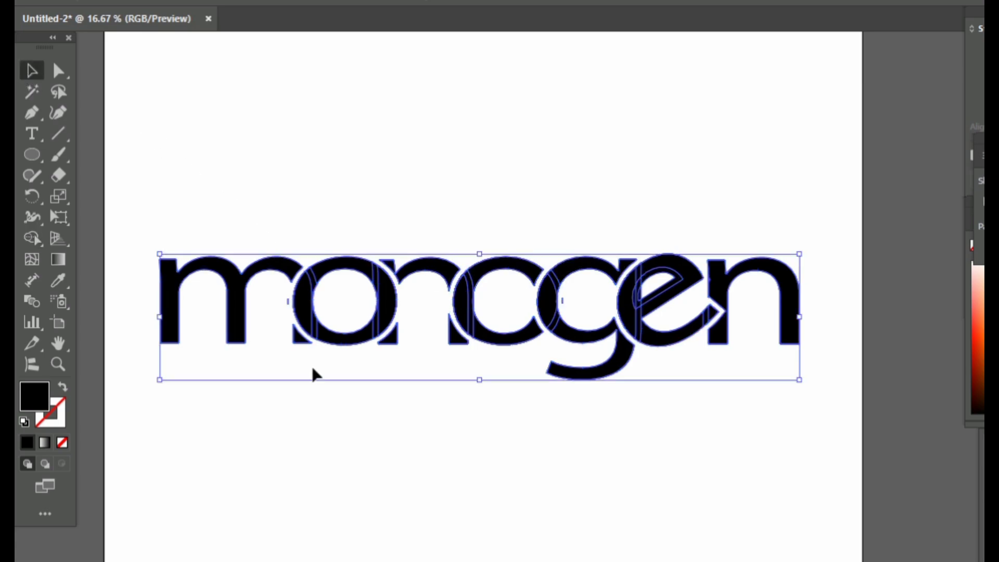
click(312, 374)
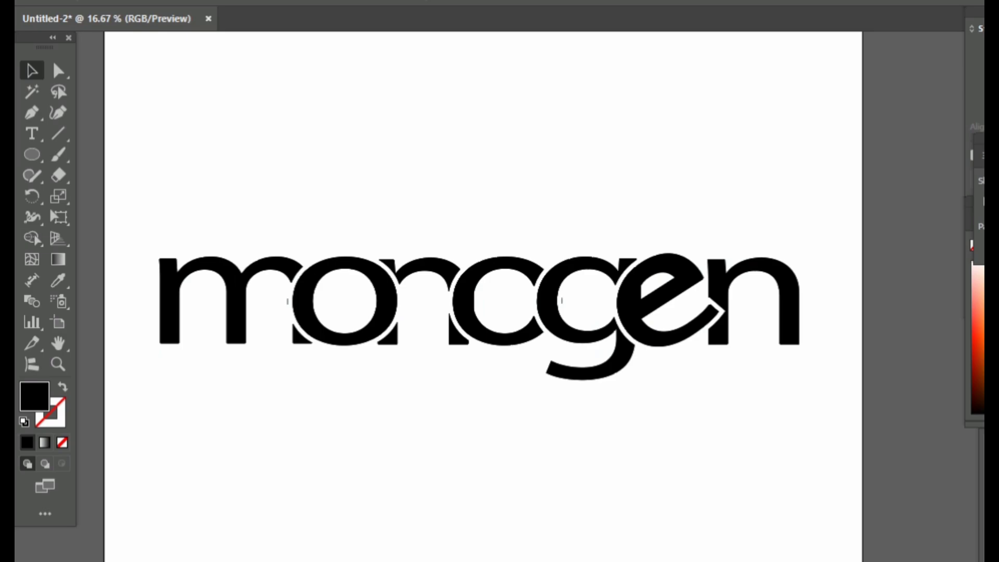